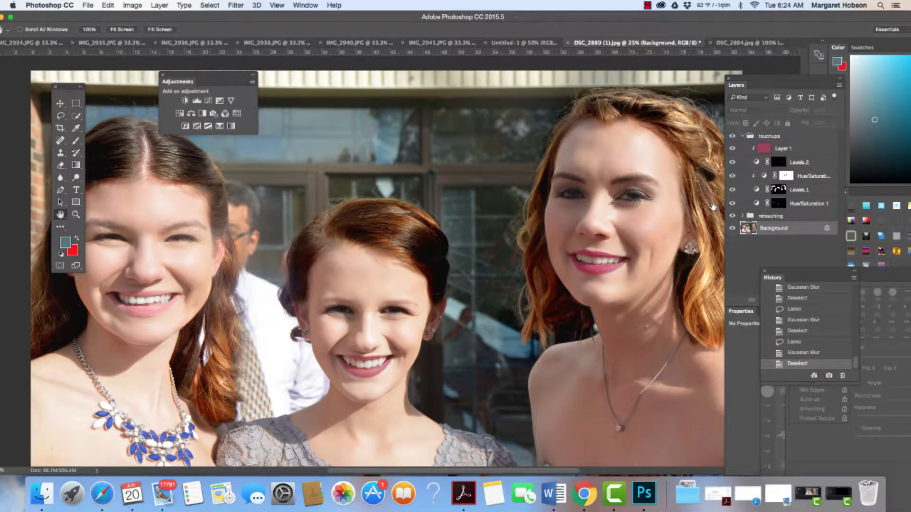
Step: Zoom out to 16.7% and move the Adjustments panel next to the Tools panel
key(super+minus)
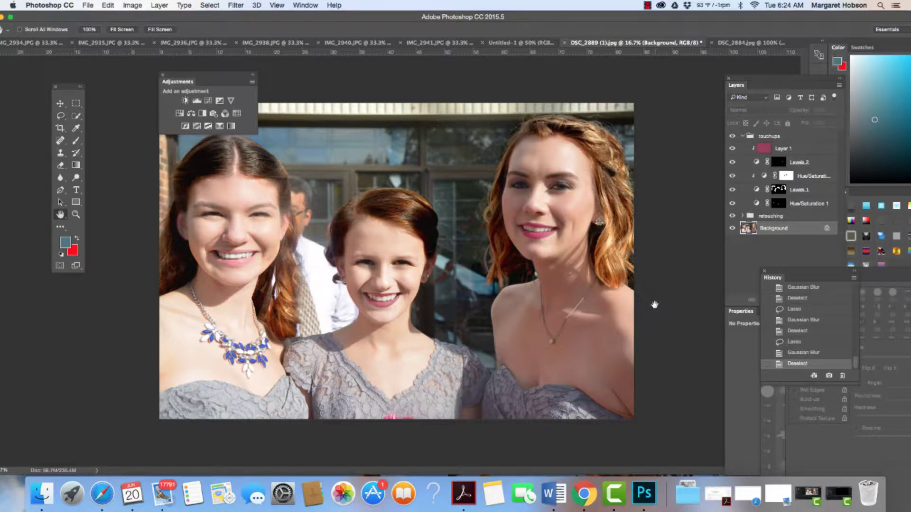
drag(199, 74, 121, 60)
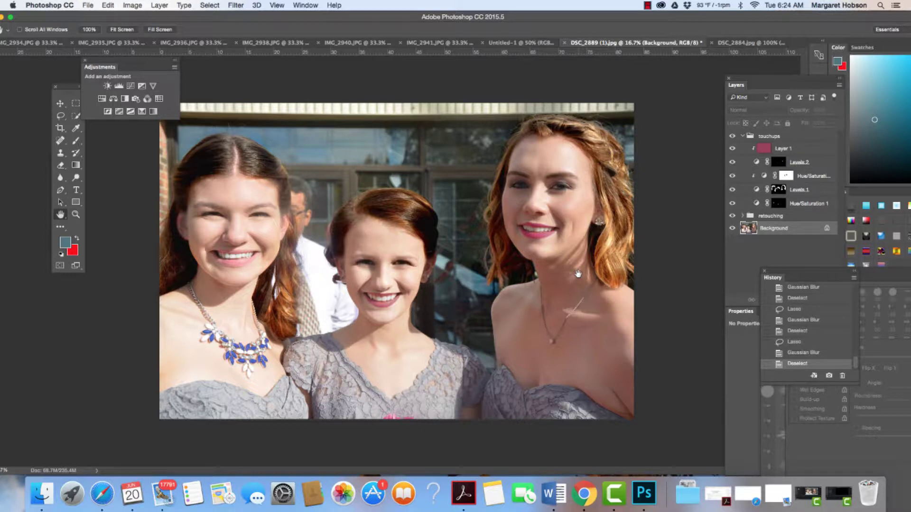
Step: Enter Quick Mask and paint the right girl's face and forehead with an enlarged brush
key(d)
key(q)
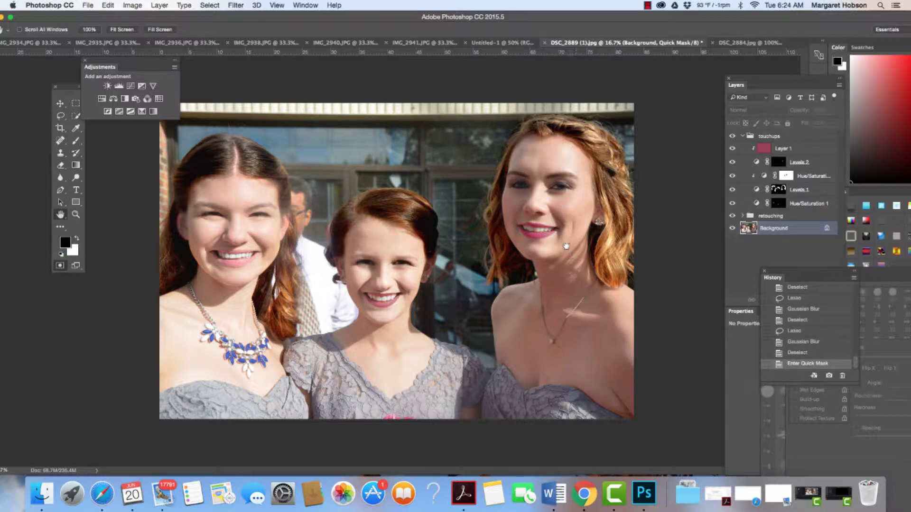
key(b)
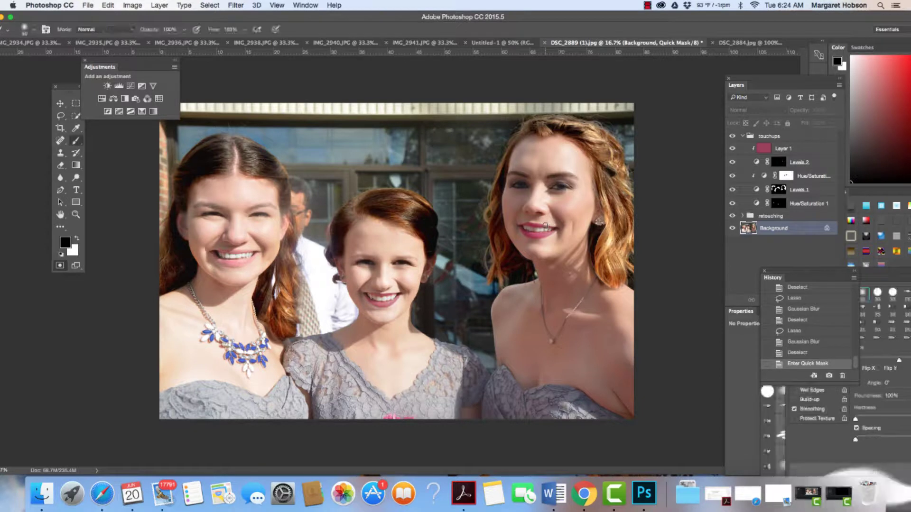
mouse_move(544, 221)
mouse_down()
mouse_move(556, 223)
mouse_move(539, 199)
mouse_up()
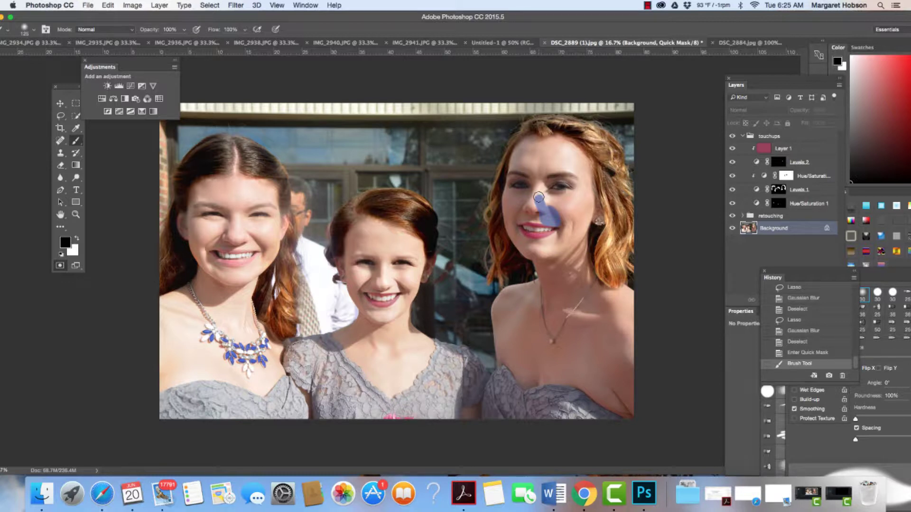
key(bracketright)
key(bracketright)
key(bracketright)
key(bracketright)
key(bracketright)
key(bracketright)
mouse_move(538, 192)
mouse_down()
mouse_move(542, 166)
mouse_move(567, 170)
mouse_move(568, 153)
mouse_move(540, 129)
mouse_move(584, 140)
mouse_move(605, 164)
mouse_move(616, 211)
mouse_move(600, 275)
mouse_move(594, 235)
mouse_move(622, 260)
mouse_move(605, 283)
mouse_move(626, 316)
mouse_move(627, 374)
mouse_move(616, 410)
mouse_move(598, 338)
mouse_move(579, 322)
mouse_move(582, 409)
mouse_move(559, 395)
mouse_move(545, 367)
mouse_move(538, 405)
mouse_move(520, 418)
mouse_move(515, 396)
mouse_move(498, 422)
mouse_move(518, 373)
mouse_move(510, 315)
mouse_move(527, 301)
mouse_move(544, 304)
mouse_move(560, 340)
mouse_move(549, 355)
mouse_move(572, 320)
mouse_move(570, 244)
mouse_move(584, 193)
mouse_move(569, 181)
mouse_move(540, 243)
mouse_move(510, 265)
mouse_move(506, 206)
mouse_move(532, 142)
mouse_up()
Step: Paint the mask over the middle girl's face and jaw and the right girl's chest
mouse_move(373, 282)
mouse_down()
mouse_move(349, 249)
mouse_move(361, 213)
mouse_move(406, 209)
mouse_move(417, 235)
mouse_move(396, 259)
mouse_move(386, 253)
mouse_move(384, 236)
mouse_move(421, 263)
mouse_move(394, 292)
mouse_move(390, 315)
mouse_move(403, 340)
mouse_move(465, 369)
mouse_move(452, 415)
mouse_move(402, 401)
mouse_move(395, 387)
mouse_move(389, 413)
mouse_move(338, 411)
mouse_move(298, 373)
mouse_move(359, 339)
mouse_move(376, 308)
mouse_move(376, 370)
mouse_move(421, 373)
mouse_move(413, 402)
mouse_move(344, 388)
mouse_move(337, 417)
mouse_move(274, 417)
mouse_move(261, 187)
mouse_move(249, 163)
mouse_move(228, 157)
mouse_move(230, 145)
mouse_move(211, 155)
mouse_move(180, 285)
mouse_move(185, 379)
mouse_move(218, 366)
mouse_move(224, 226)
mouse_move(242, 401)
mouse_move(185, 418)
mouse_move(153, 346)
mouse_move(230, 279)
mouse_move(233, 173)
mouse_move(216, 208)
mouse_move(304, 394)
mouse_up()
mouse_move(538, 289)
mouse_down()
mouse_move(546, 249)
mouse_move(550, 259)
mouse_up()
drag(561, 340, 549, 335)
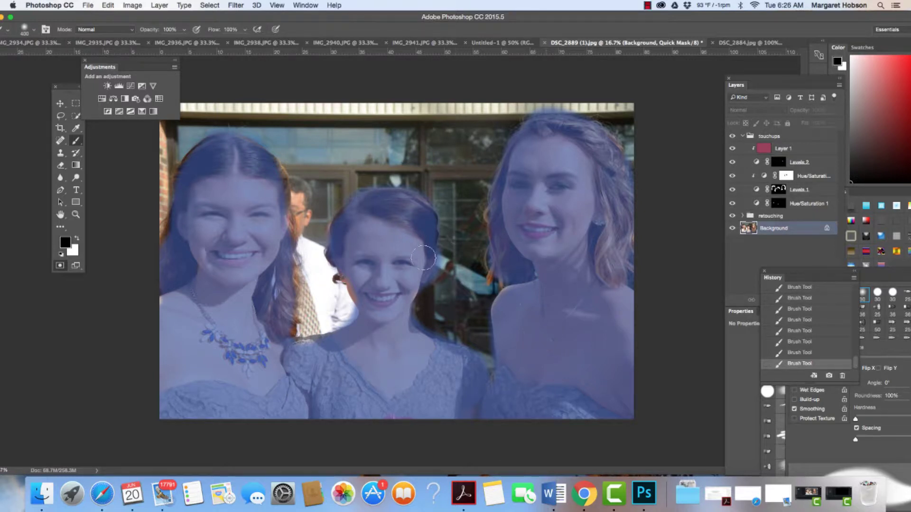
drag(355, 266, 370, 301)
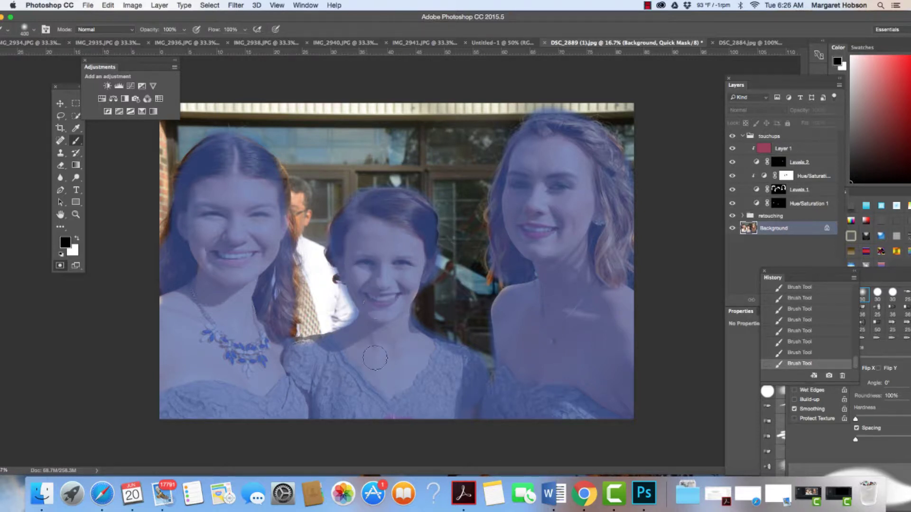
Step: Exit Quick Mask to get the selection, then apply Select > Inverse
key(q)
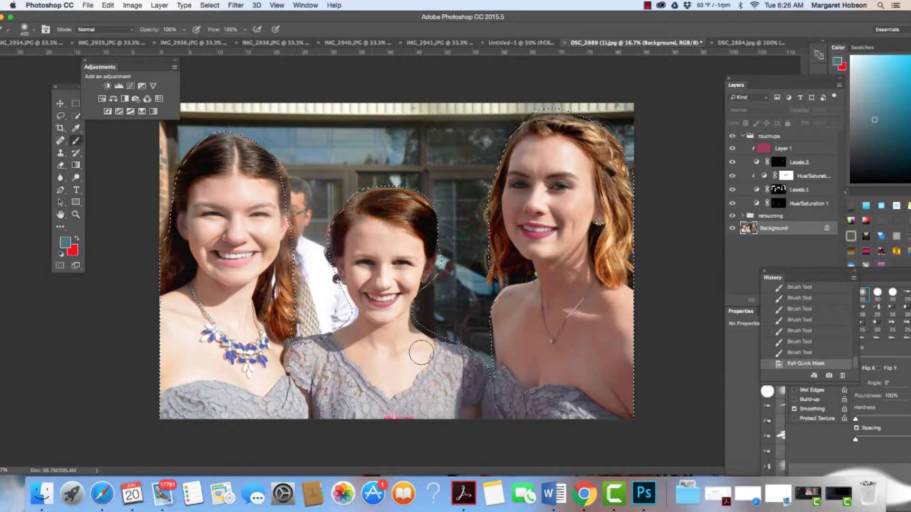
click(210, 5)
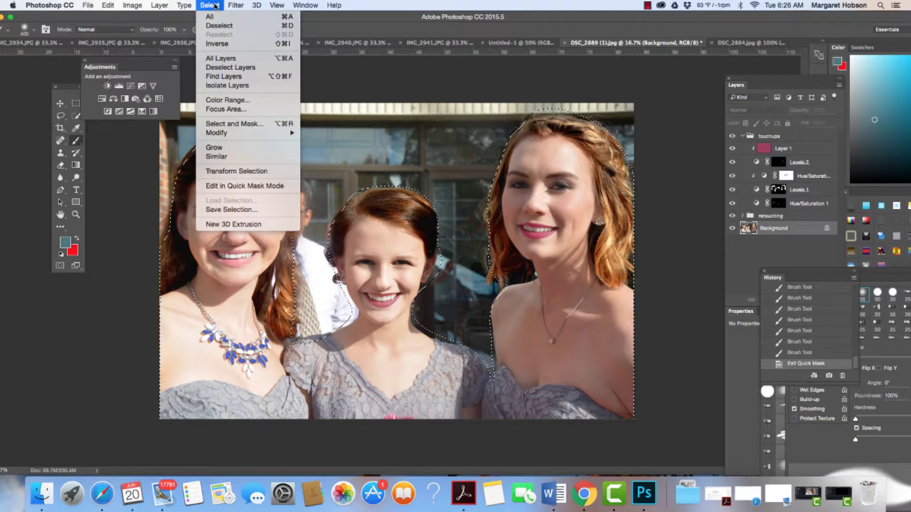
click(212, 44)
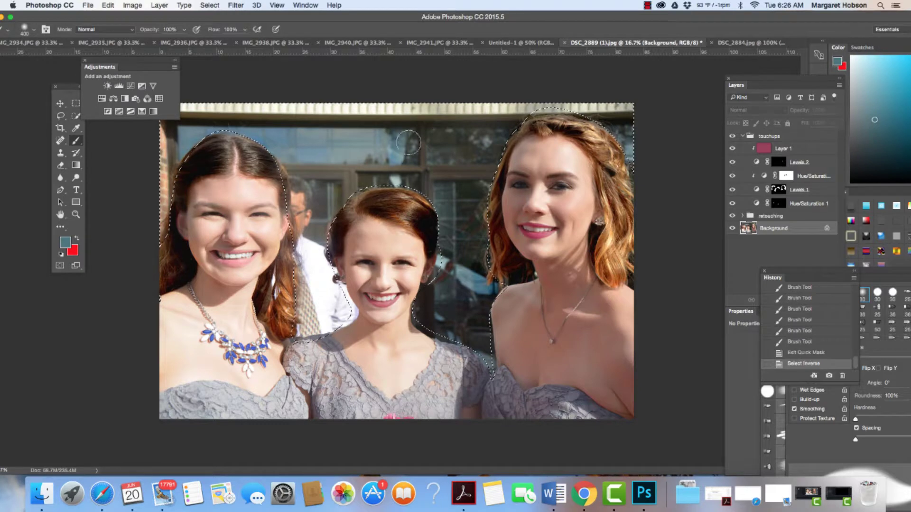
Step: Add a masked Levels 3 into the touchups group with input levels 23, 0.75, 243
click(120, 87)
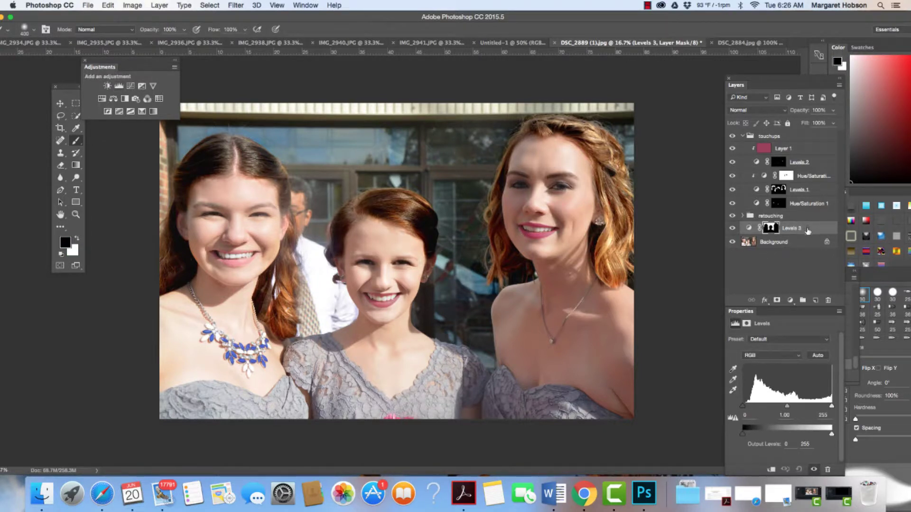
drag(811, 228, 805, 139)
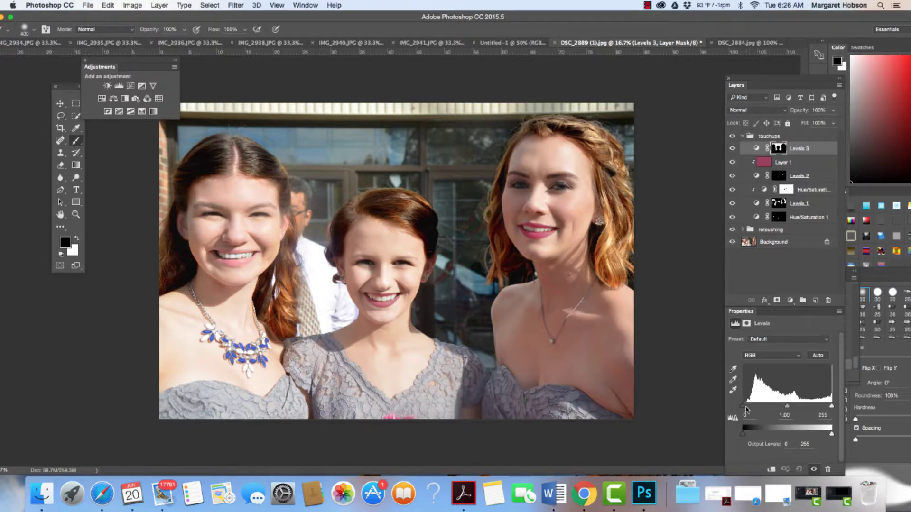
drag(743, 407, 749, 406)
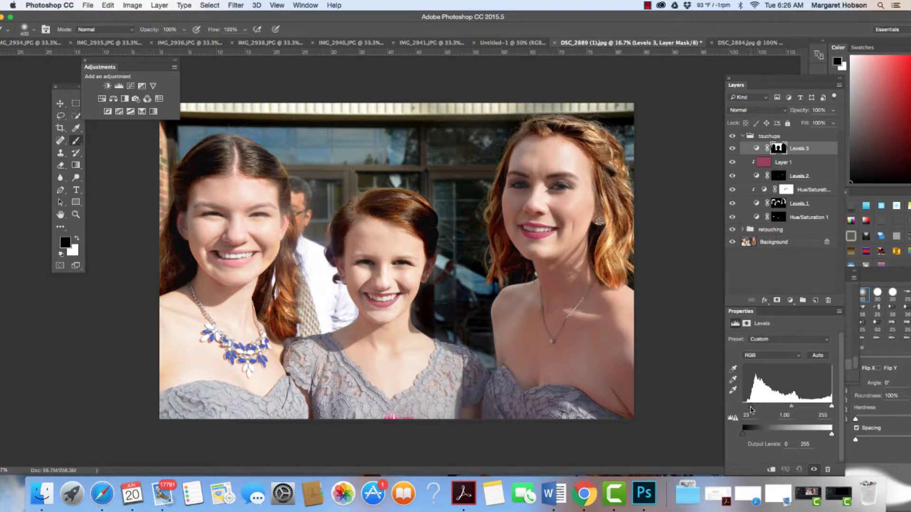
drag(832, 407, 795, 409)
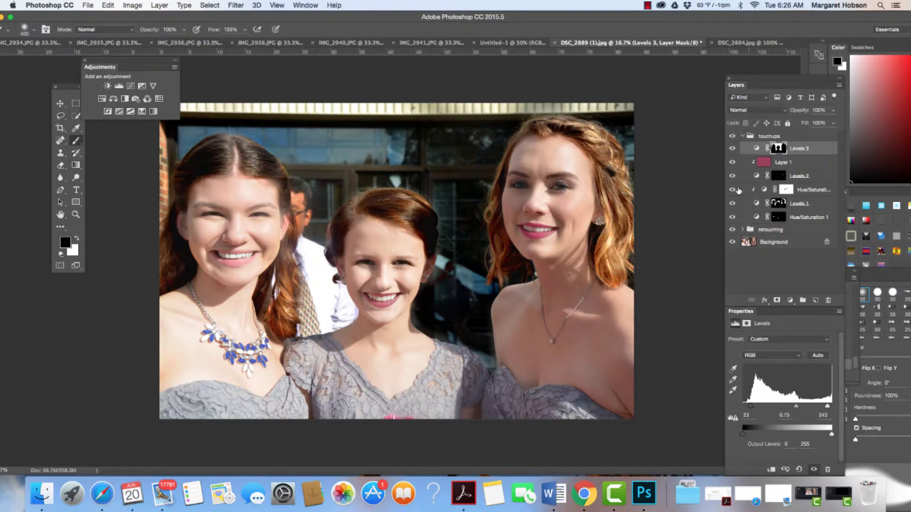
Step: Toggle Levels 3 visibility to compare before and after, then view its mask settings
click(733, 149)
click(733, 149)
click(733, 149)
click(733, 149)
click(778, 149)
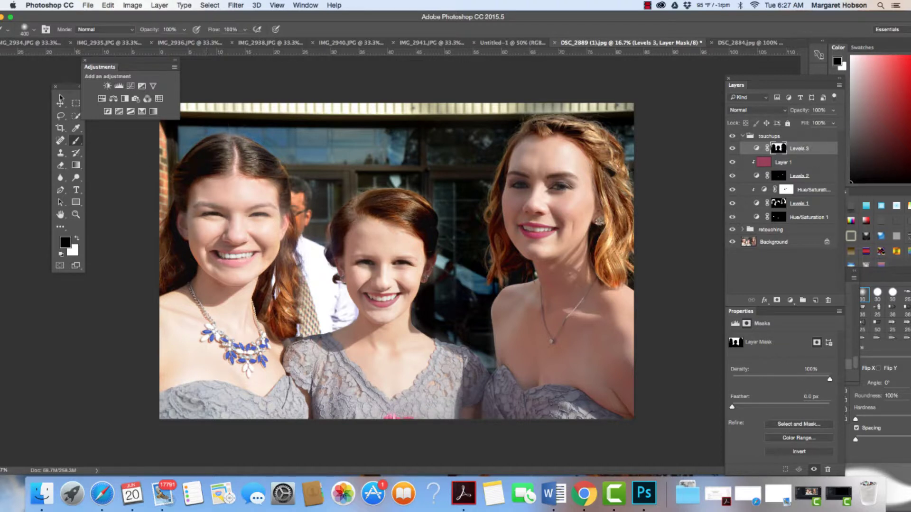
Step: Add Hue/Saturation 3 clipped to Levels 3 with Saturation -33 and Lightness -37
click(102, 99)
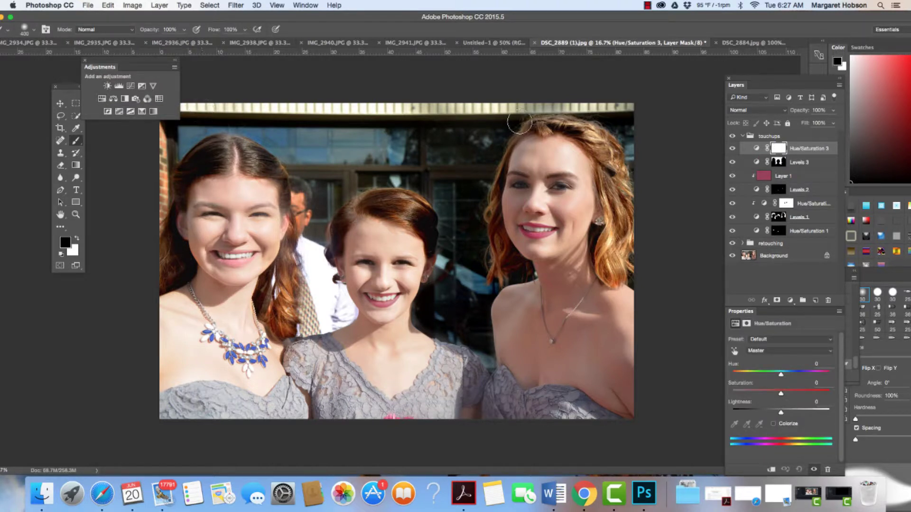
right_click(811, 150)
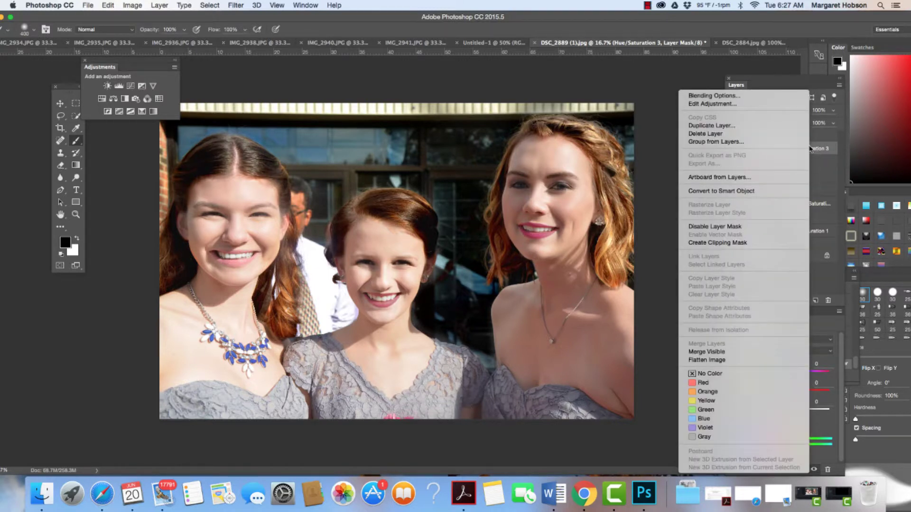
click(759, 242)
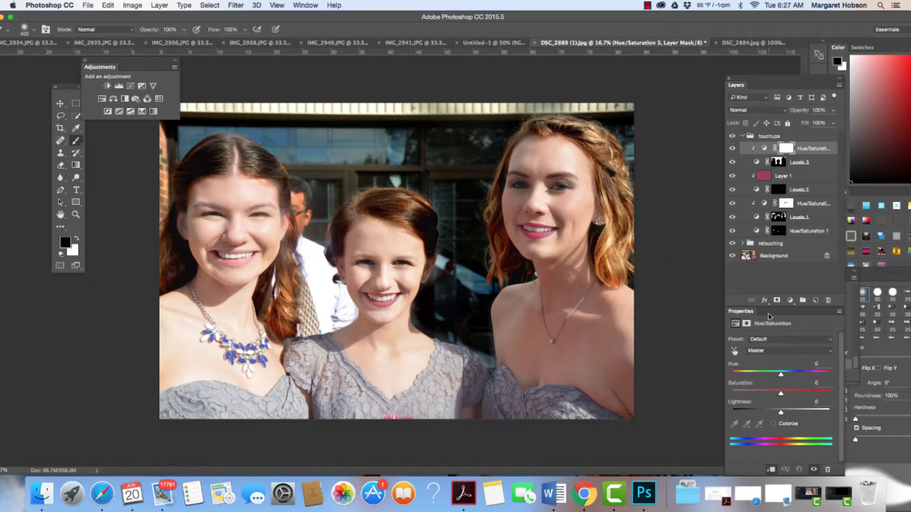
drag(781, 394, 774, 394)
drag(781, 414, 769, 414)
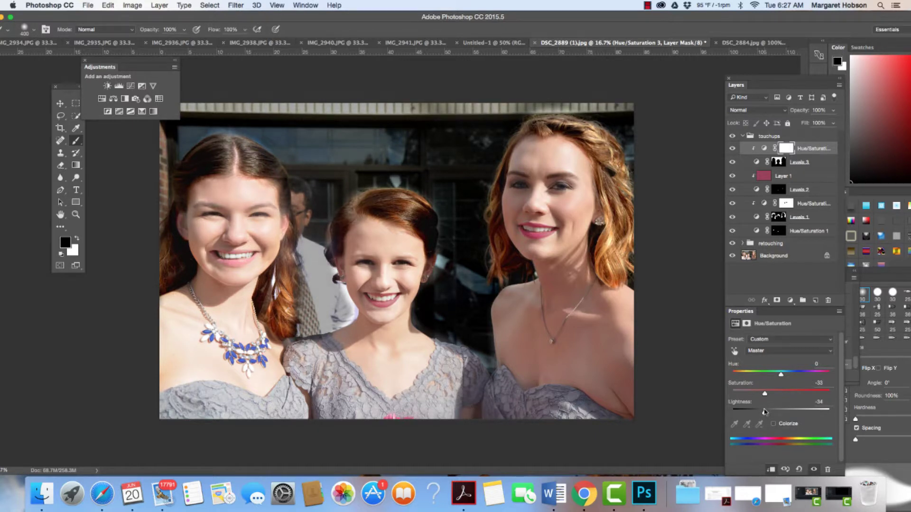
drag(764, 412, 763, 412)
Step: On the Levels 3 mask, paint over the light shirt beside the middle girl's neck with a 150 px brush
click(779, 163)
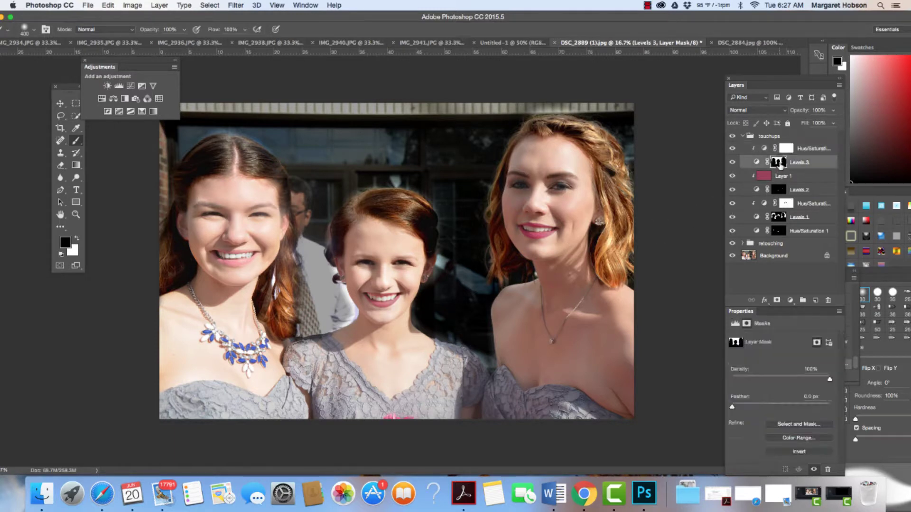
click(77, 238)
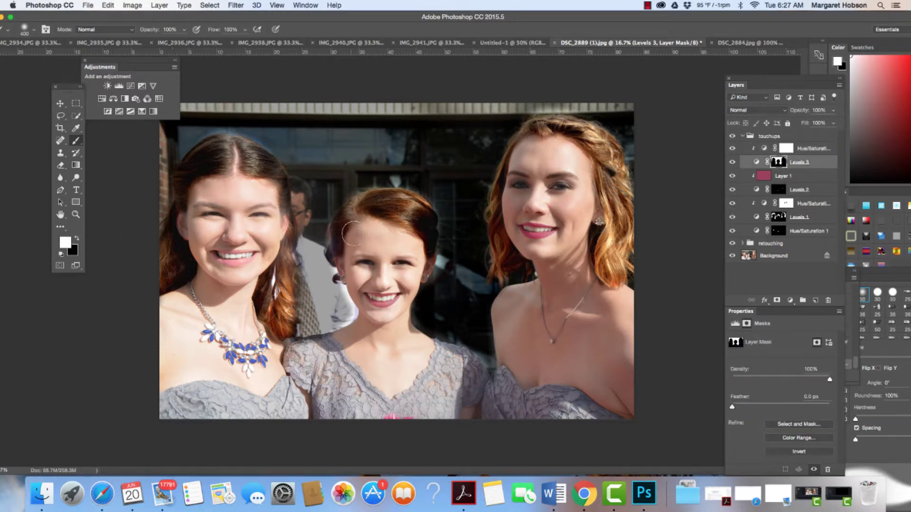
click(77, 239)
key(bracketleft)
key(bracketleft)
key(bracketleft)
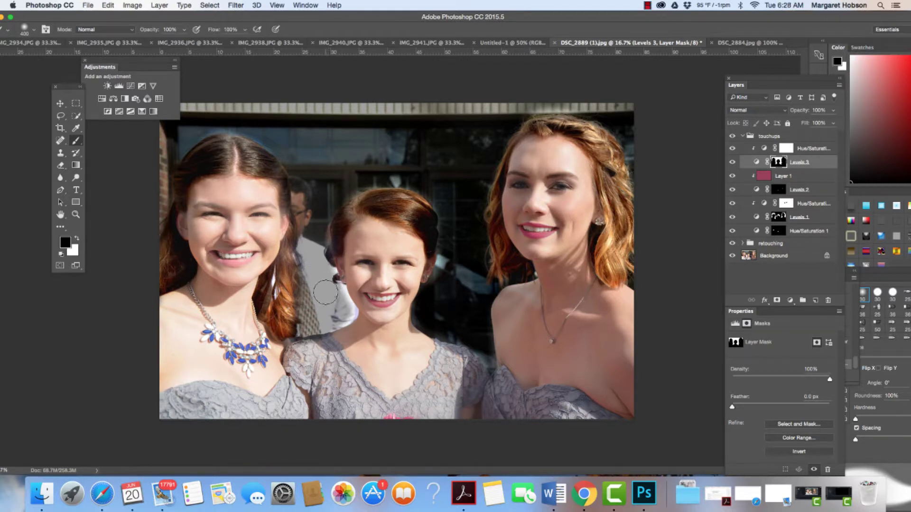
key(bracketleft)
key(bracketleft)
click(76, 239)
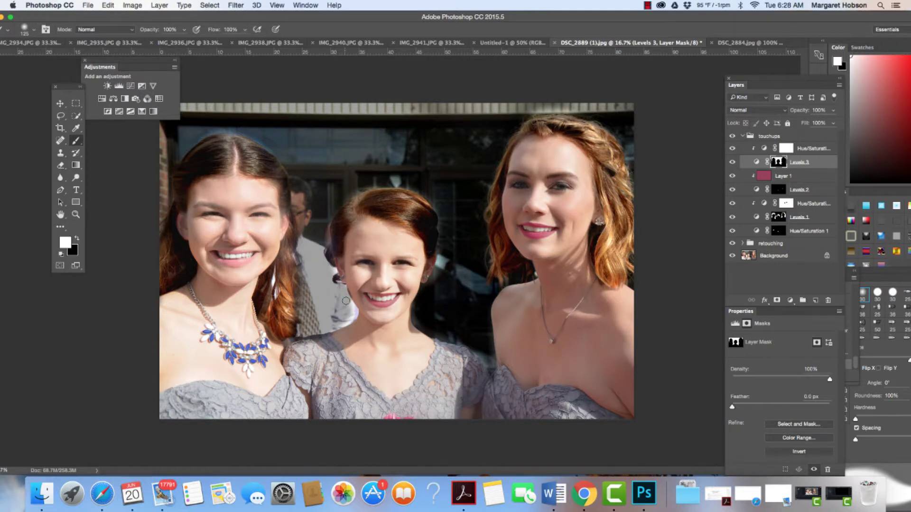
drag(350, 312, 332, 331)
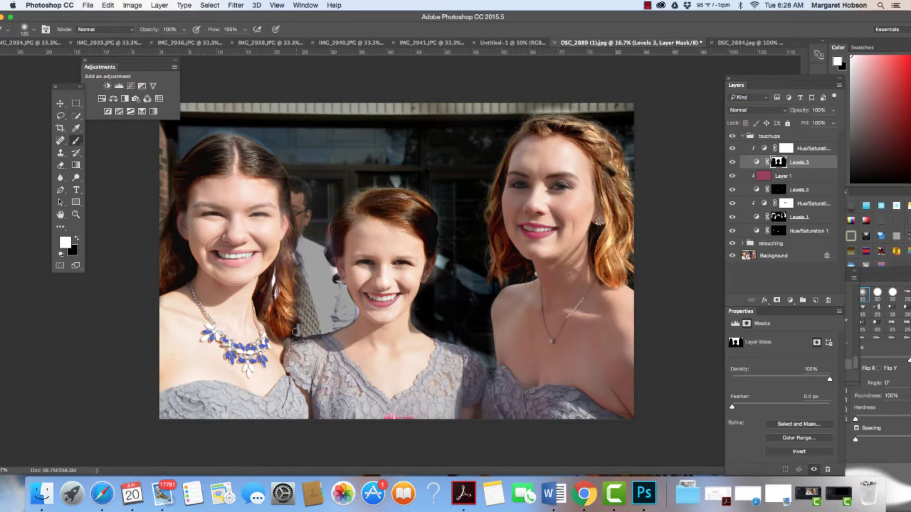
Step: Zoom to 50% on the middle girl and paint the mask along her jaw with a 16 px brush
key(super+equal)
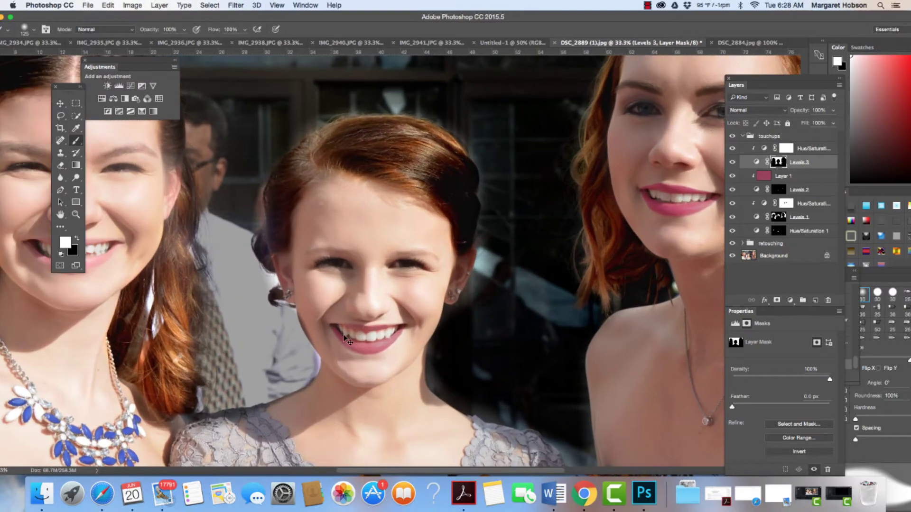
key(super+equal)
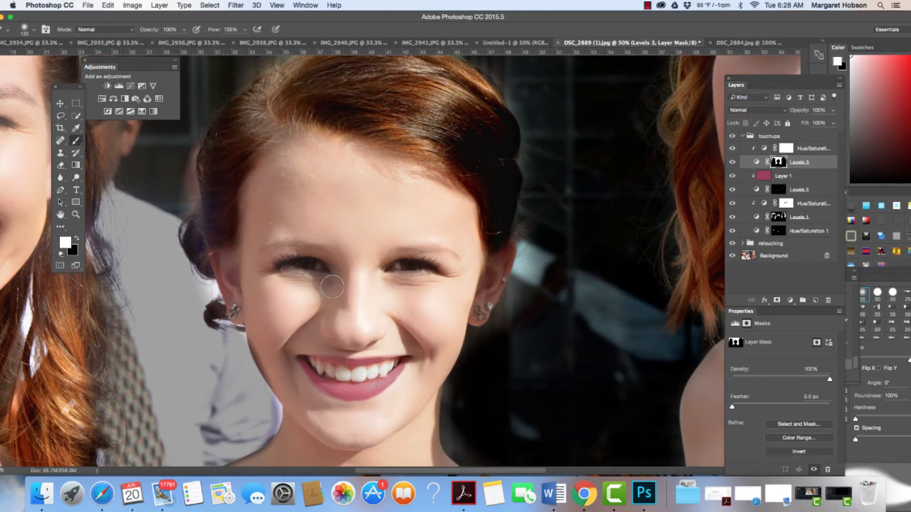
key(space)
drag(331, 292, 385, 192)
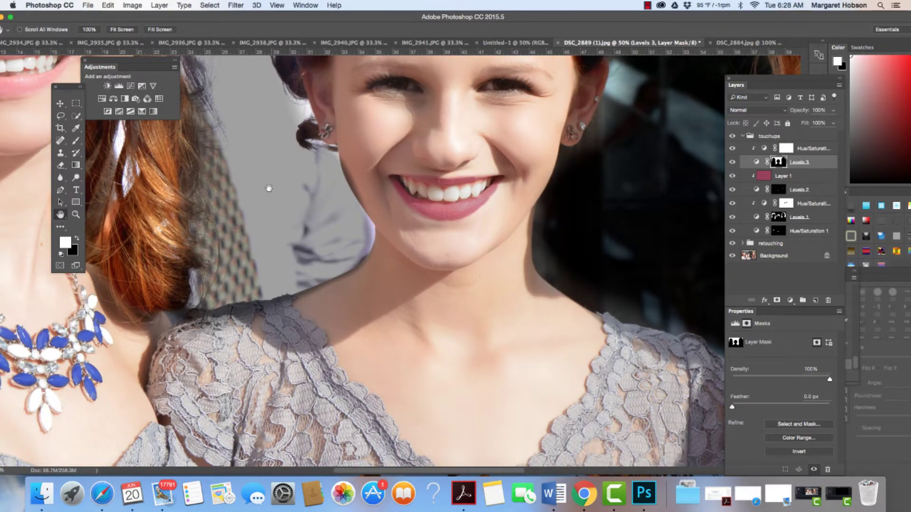
click(78, 239)
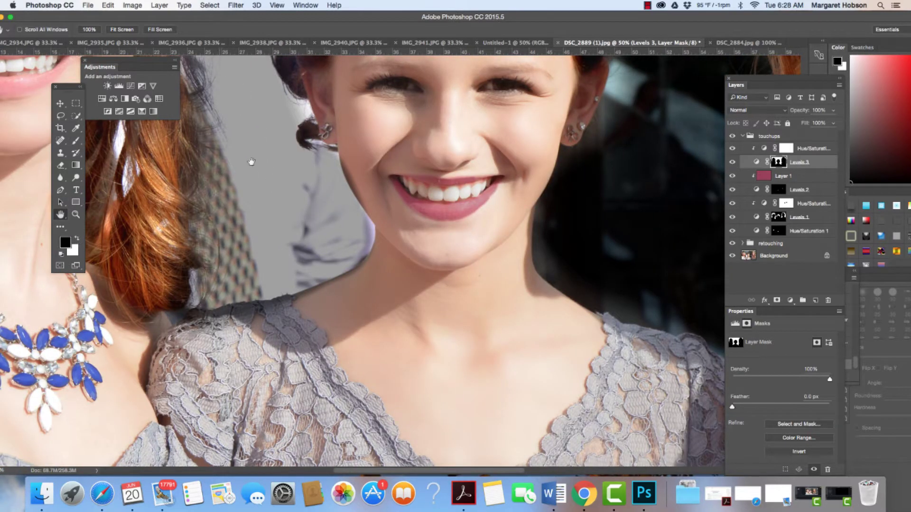
key(b)
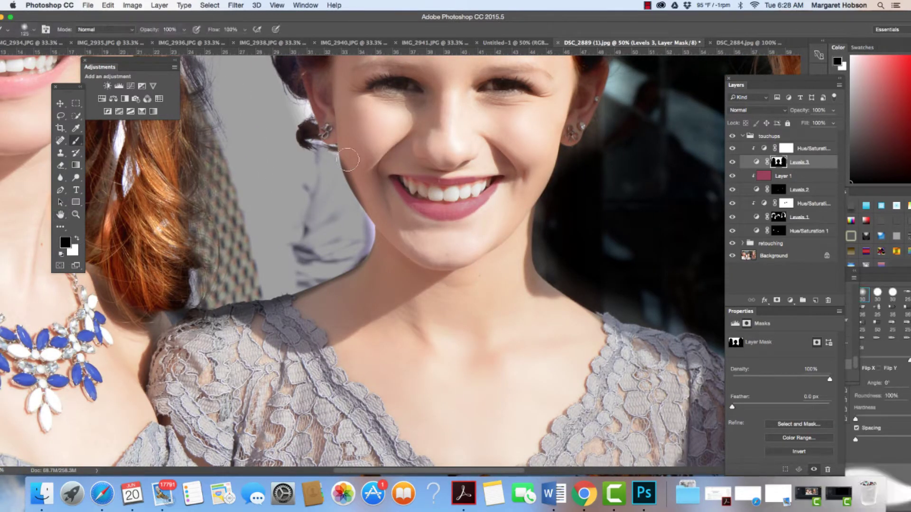
key(bracketleft)
key(bracketleft)
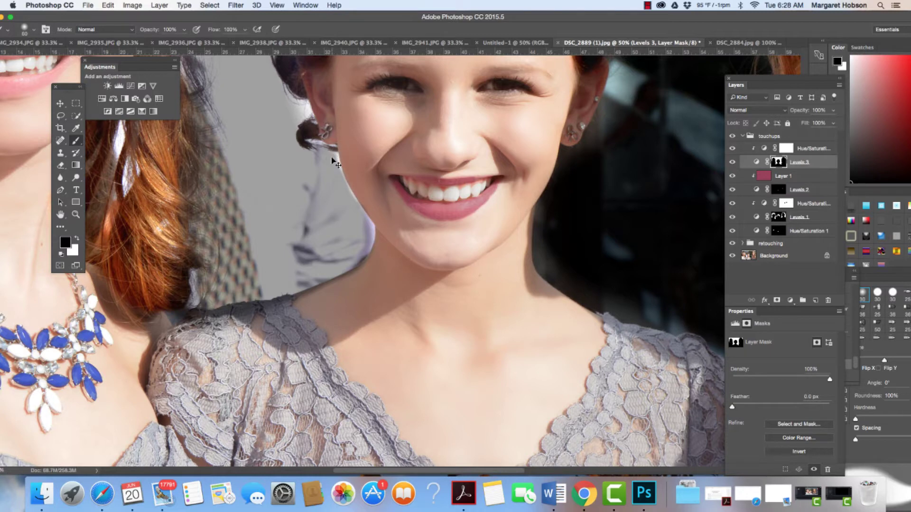
scroll(332, 158, up, 3)
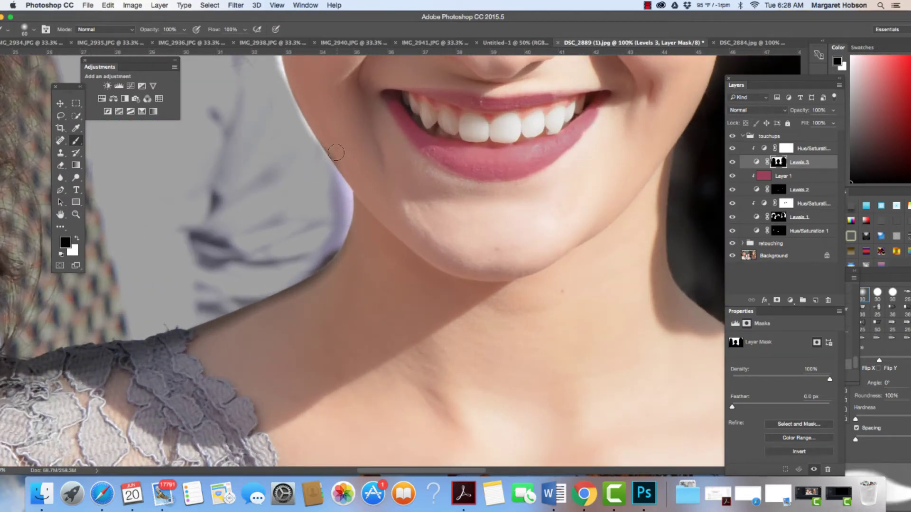
key(bracketleft)
key(bracketleft)
key(bracketleft)
key(bracketleft)
key(bracketleft)
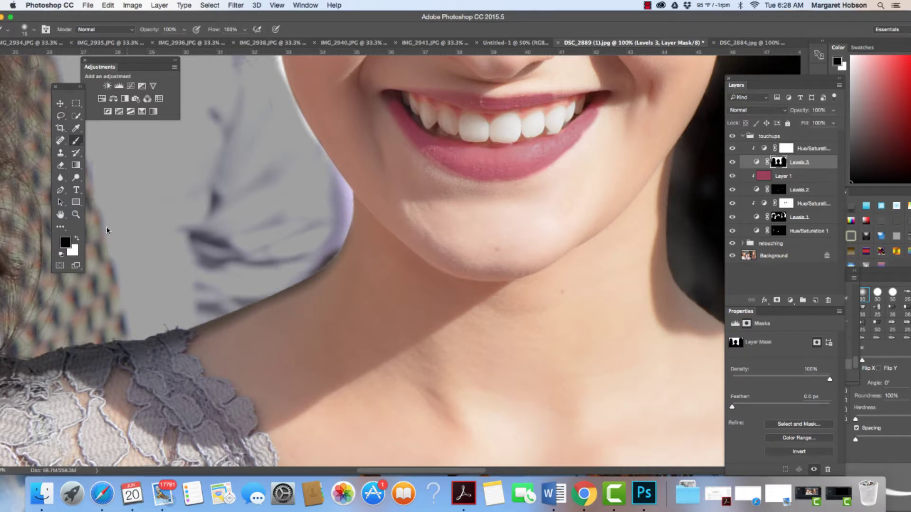
click(77, 238)
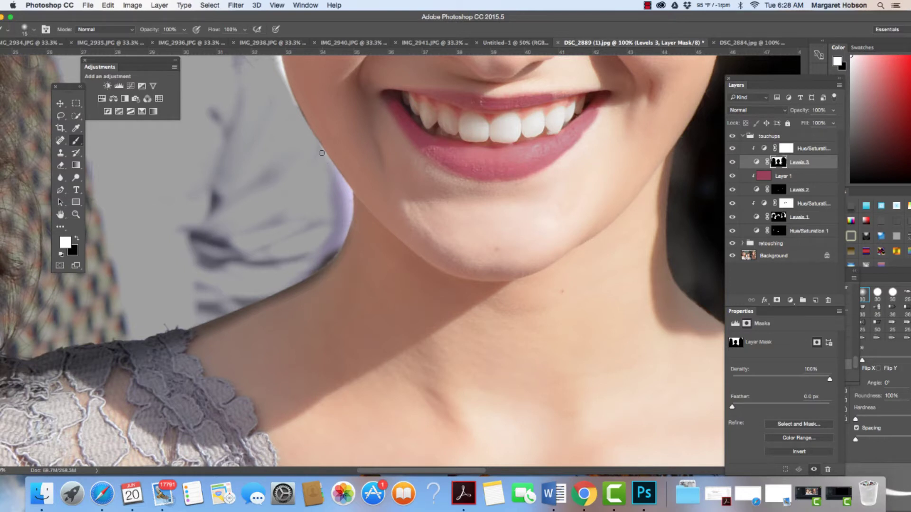
mouse_move(323, 155)
mouse_down()
mouse_move(350, 205)
mouse_move(348, 226)
mouse_up()
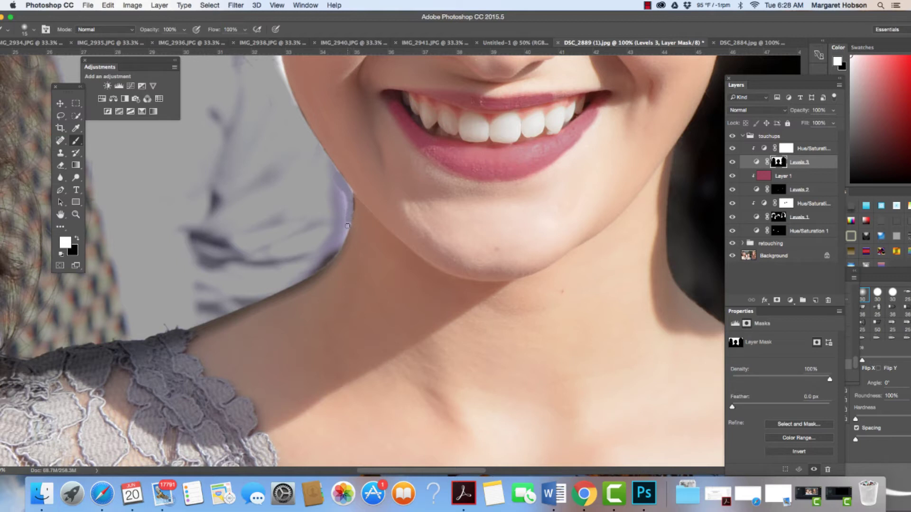
Step: Delete the Hue/Saturation 3 layer mask and then the layer itself
click(810, 150)
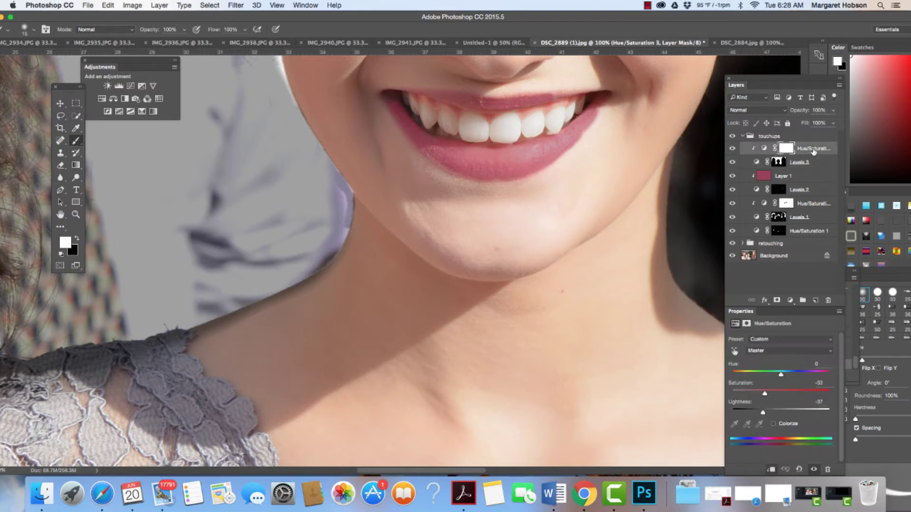
click(828, 300)
click(526, 172)
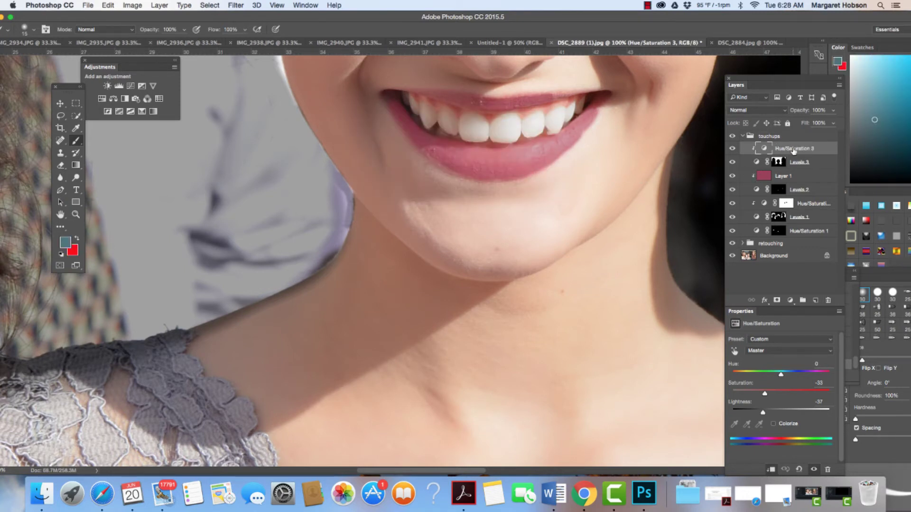
drag(823, 155, 828, 299)
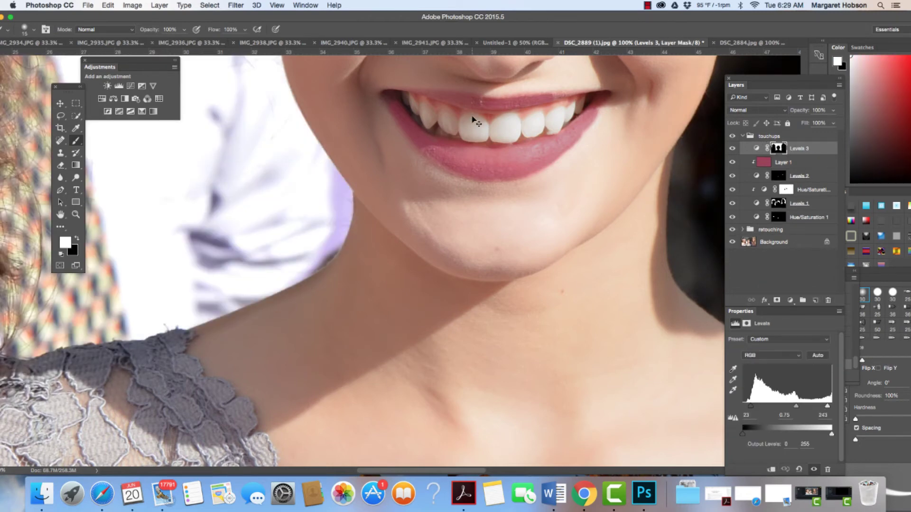
Step: Zoom out and toggle Levels 3 off and on to compare the background
key(super+minus)
key(super+minus)
key(super+minus)
key(super+minus)
key(super+minus)
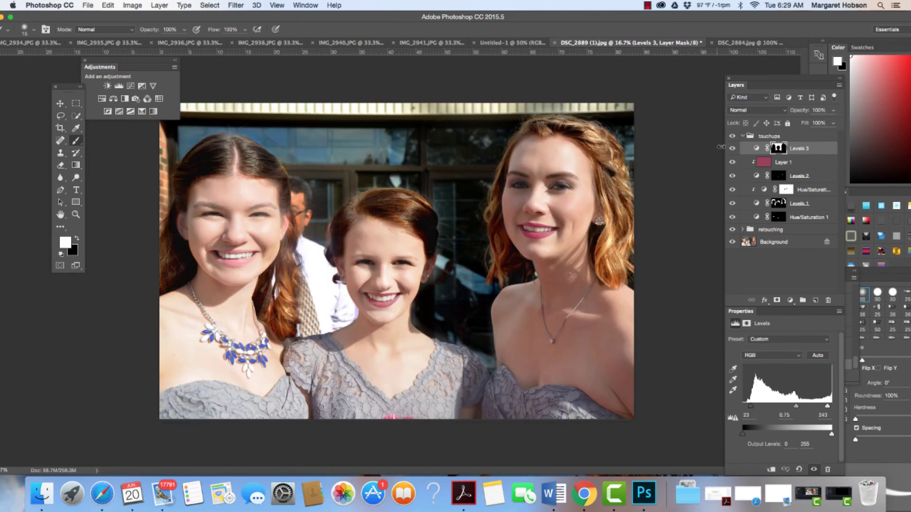
click(732, 149)
click(732, 148)
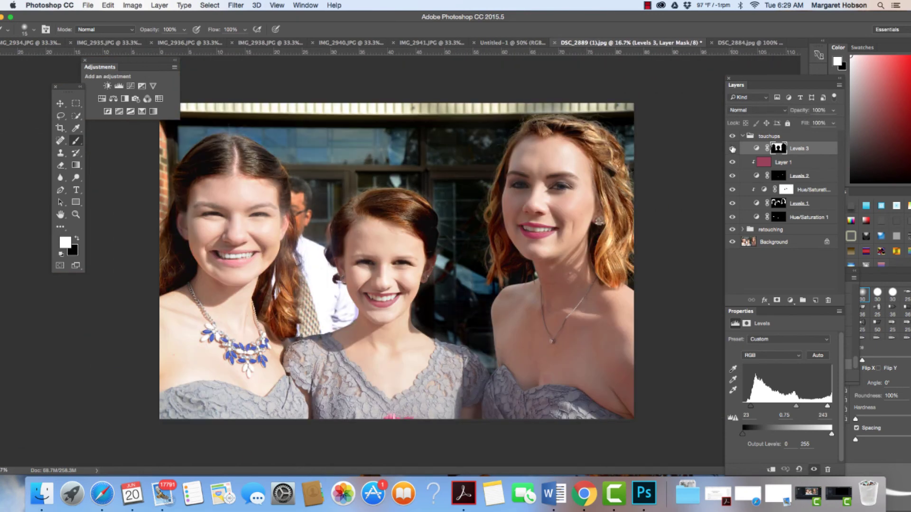